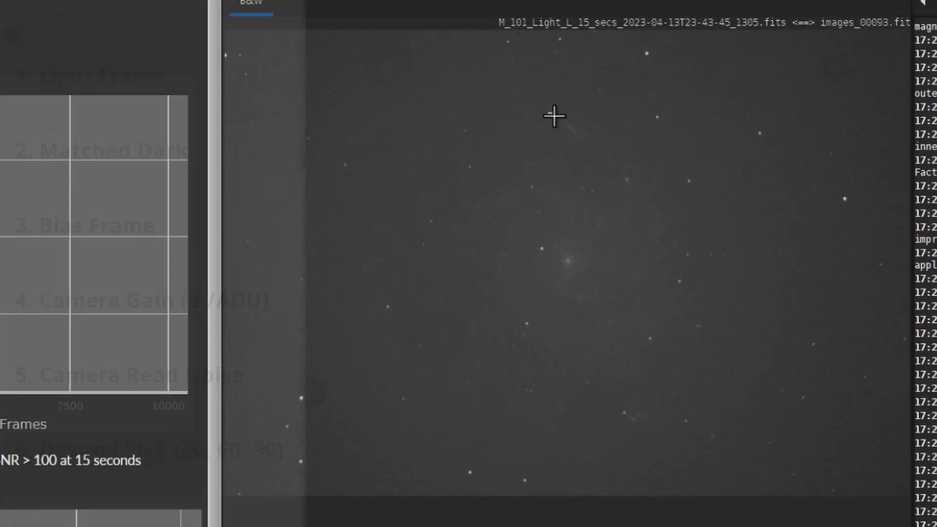
Step: Show the statistics for a small region around the faint galaxy detail above the core in the M101 light frame
drag(548, 112, 602, 151)
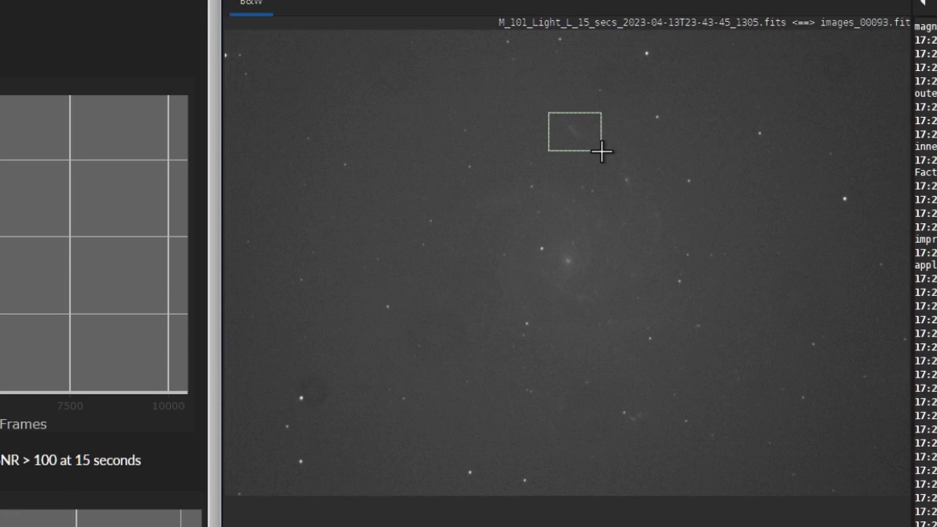
right_click(565, 136)
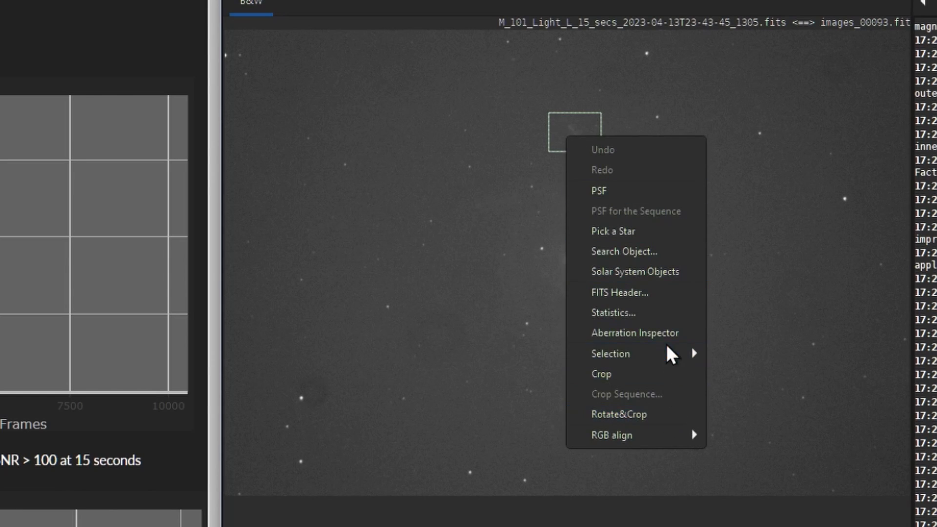
click(665, 307)
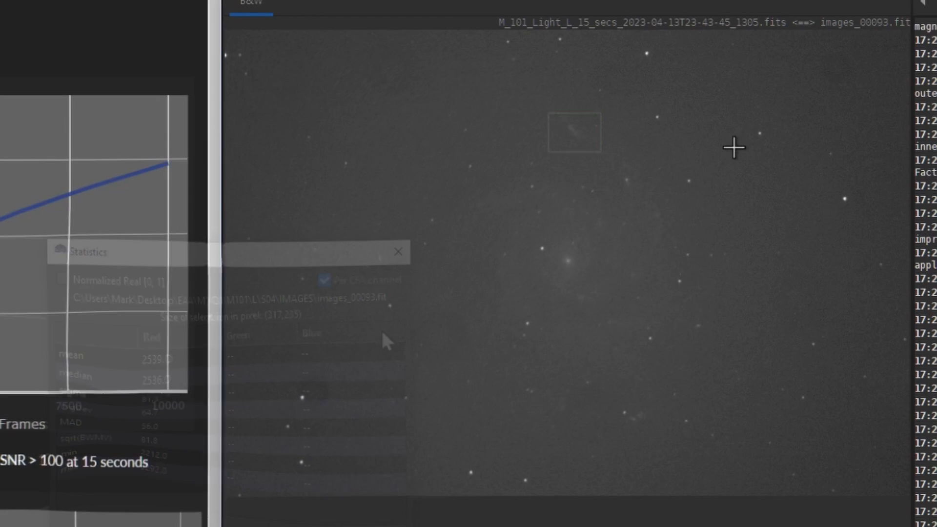
Step: Show the statistics for a star-free patch of background sky away from the galaxy in the M101 light frame
drag(732, 146, 801, 197)
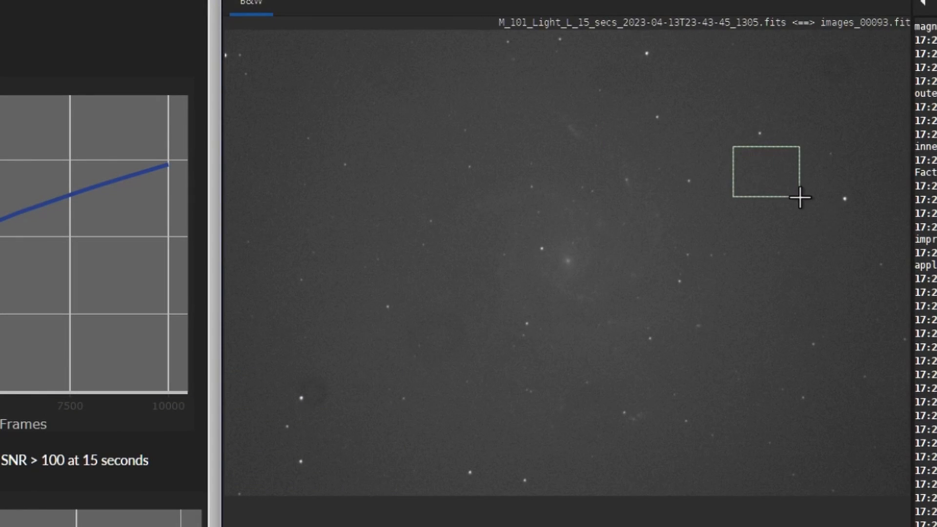
right_click(776, 183)
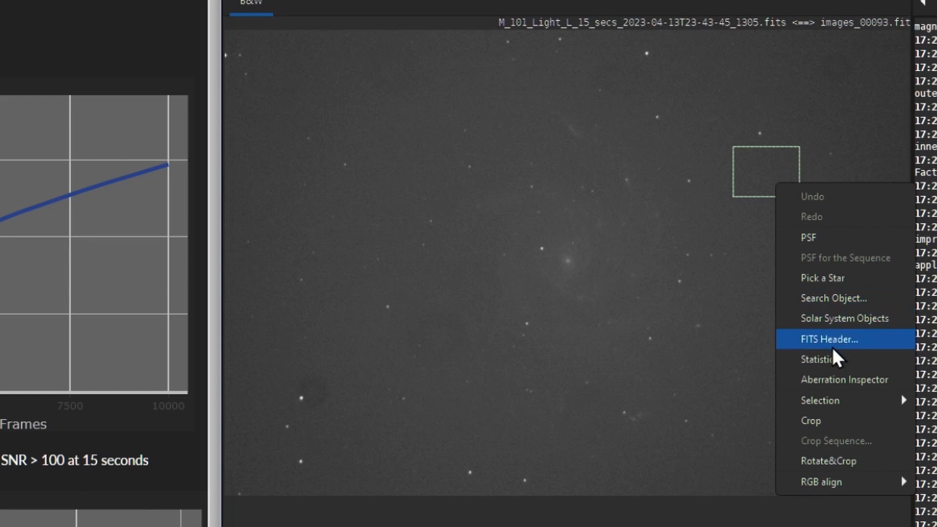
click(830, 360)
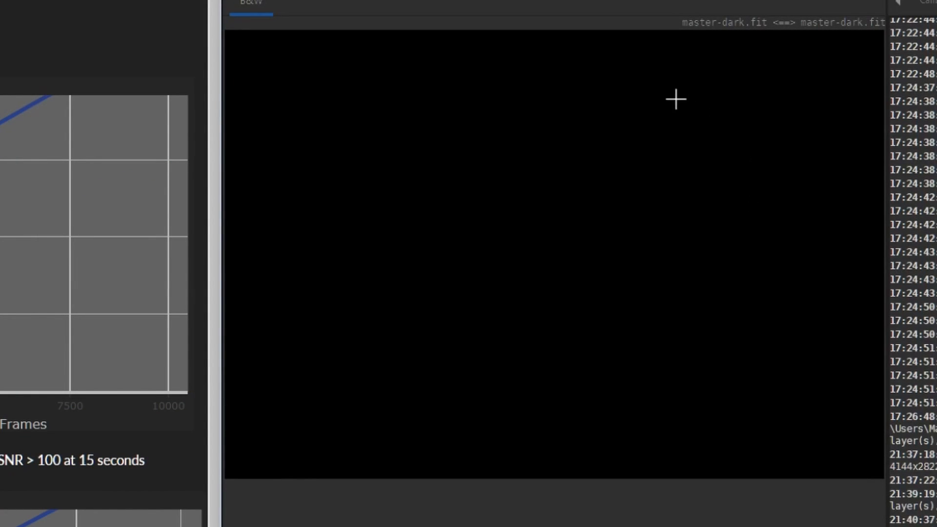
Step: Show the statistics for a rectangular region of master-dark.fit
drag(593, 152, 713, 222)
right_click(658, 188)
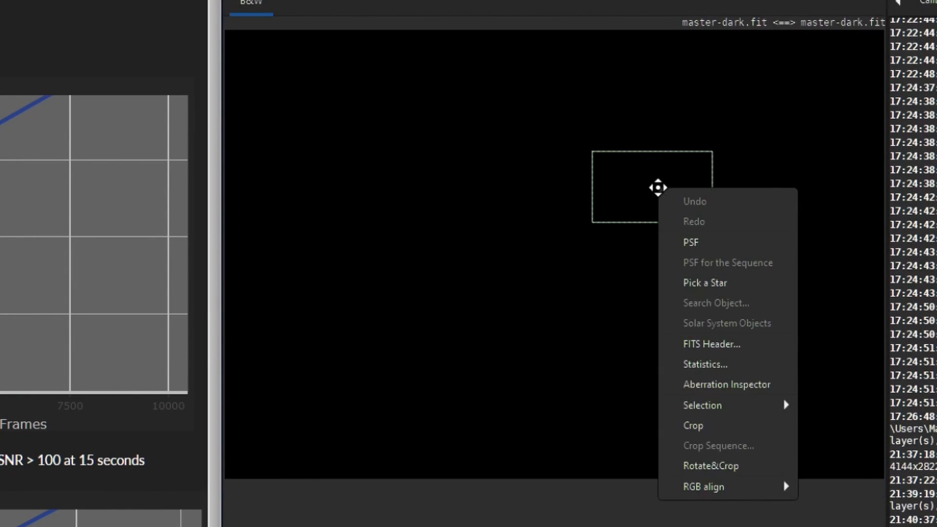
click(694, 366)
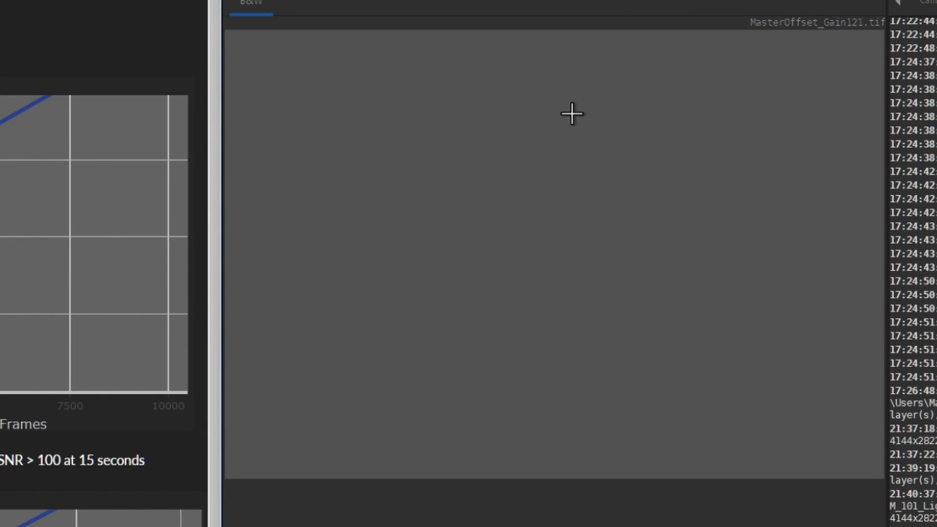
Step: Check the statistics for a rectangular region of about 886 by 588 pixels in MasterOffset_Gain121.tif, and close the results
drag(572, 113, 714, 207)
right_click(713, 207)
click(733, 337)
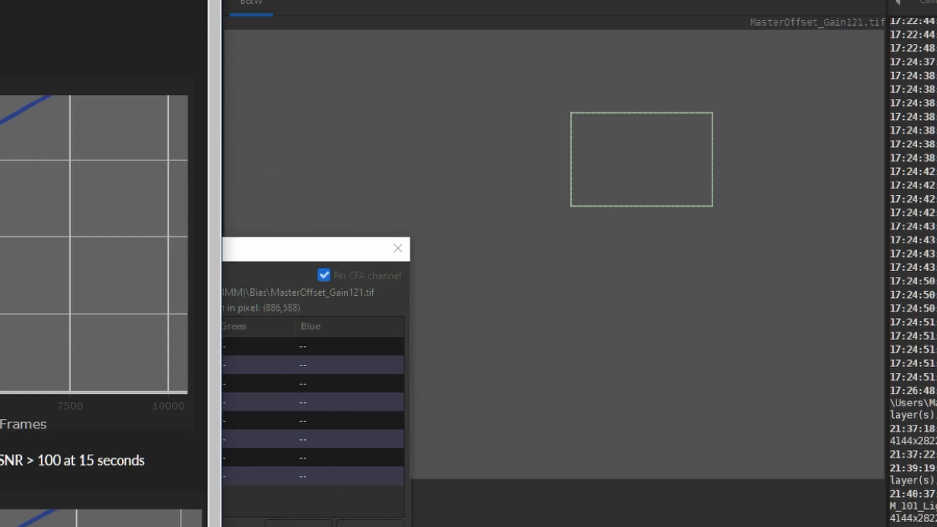
click(398, 249)
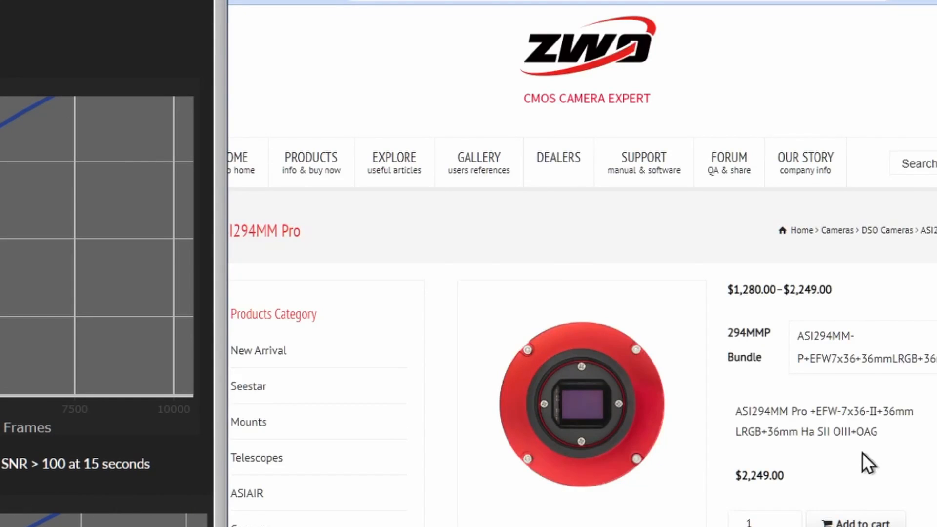
Step: Look through the ZWO ASI294MM Pro product page for the camera's specifications
scroll(815, 491, down, 20)
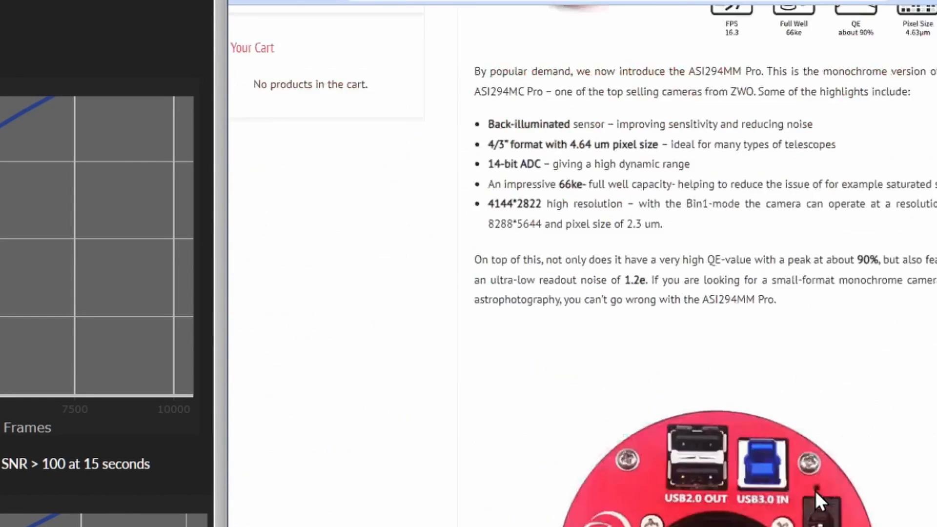
scroll(815, 485, down, 10)
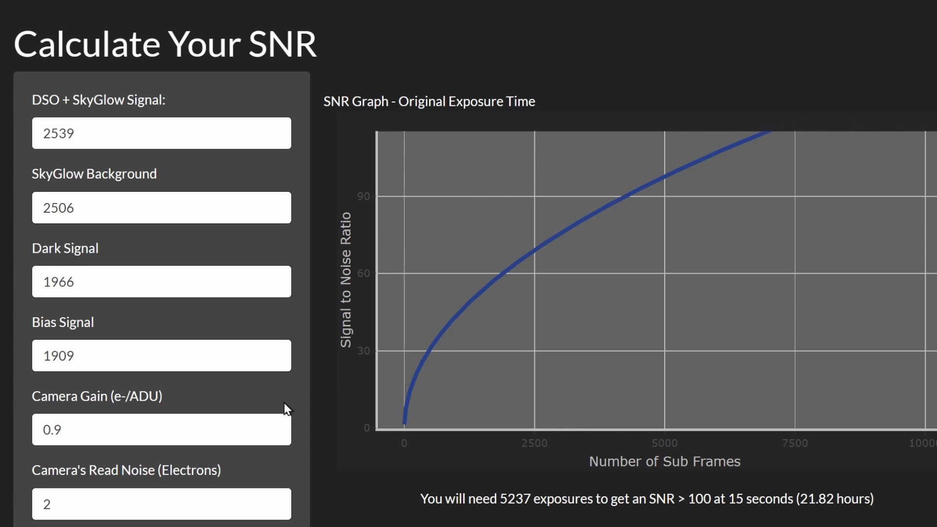
Step: Set the exposure multiplier to 5 and highlight the required-exposures sentence under the changed exposure time graph
scroll(284, 403, down, 1)
scroll(284, 403, down, 5)
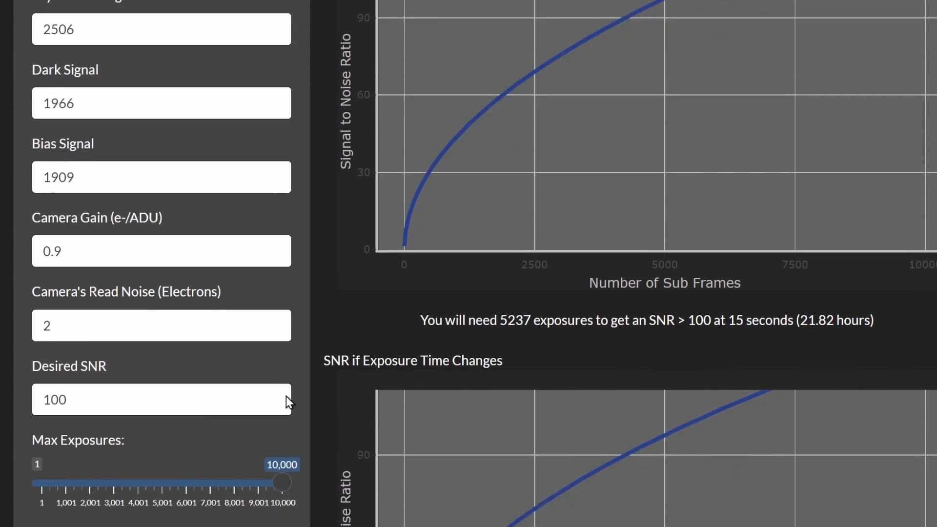
scroll(290, 385, down, 3)
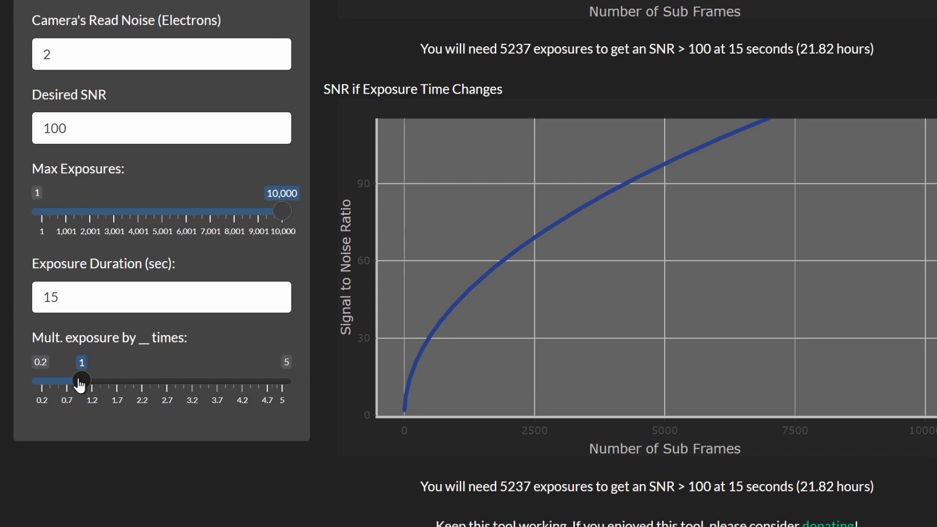
drag(80, 385, 102, 383)
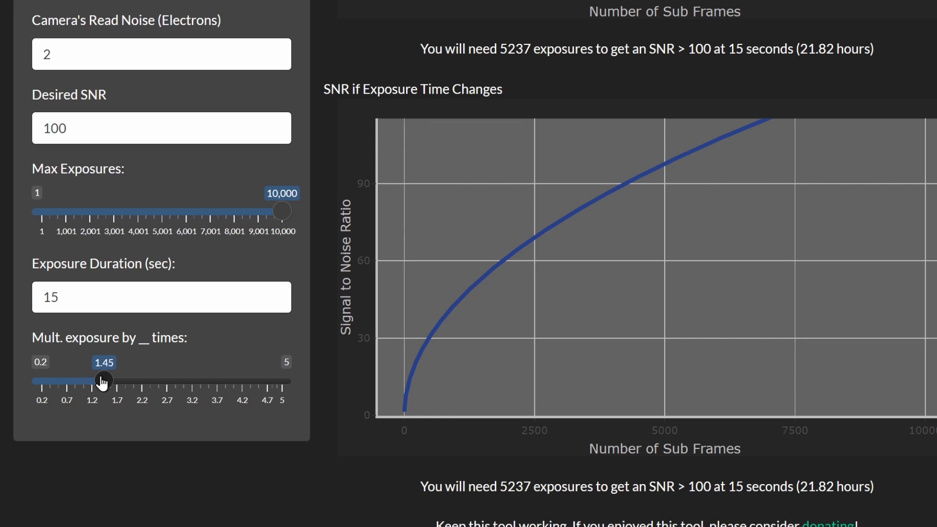
drag(101, 380, 292, 380)
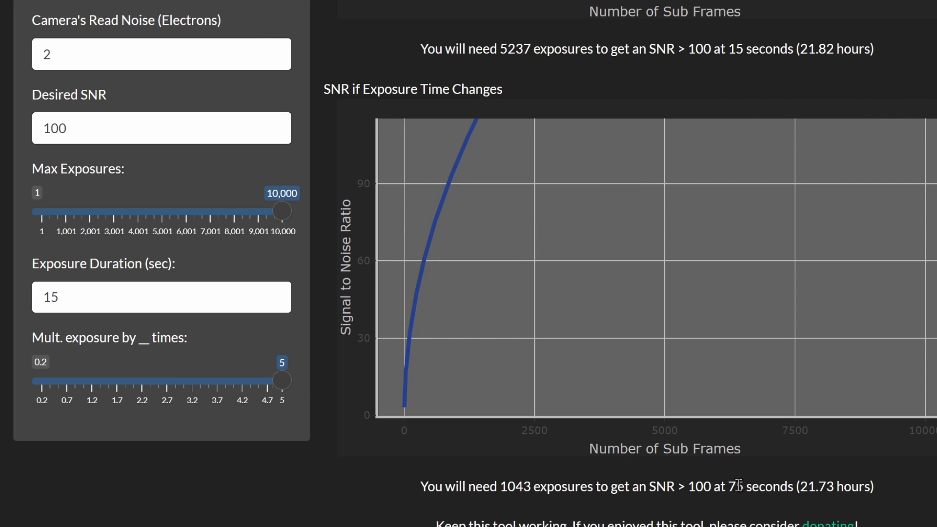
drag(420, 487, 895, 490)
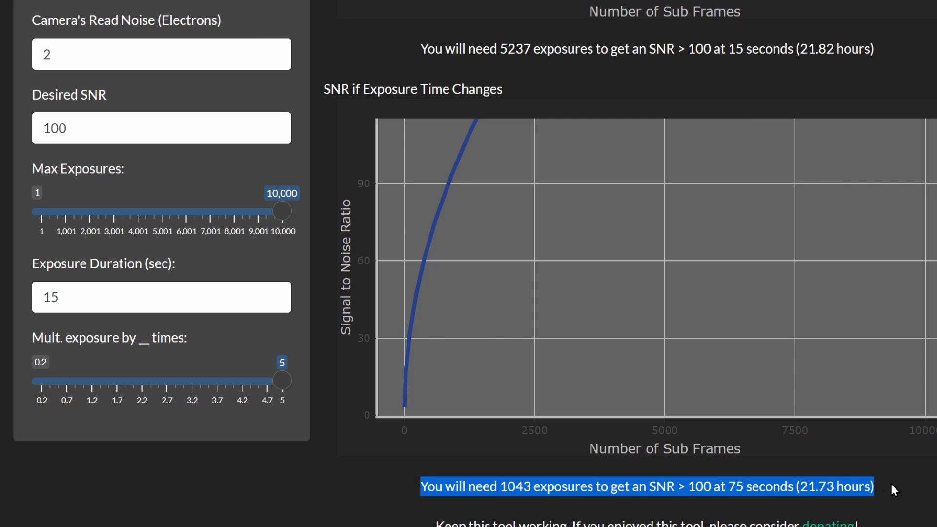
Step: Try a maximum of 3,689 exposures to rescale the SNR graphs, and set the maximum back to 10,000
mouse_move(410, 342)
scroll(311, 336, up, 2)
scroll(310, 340, up, 2)
drag(281, 365, 126, 375)
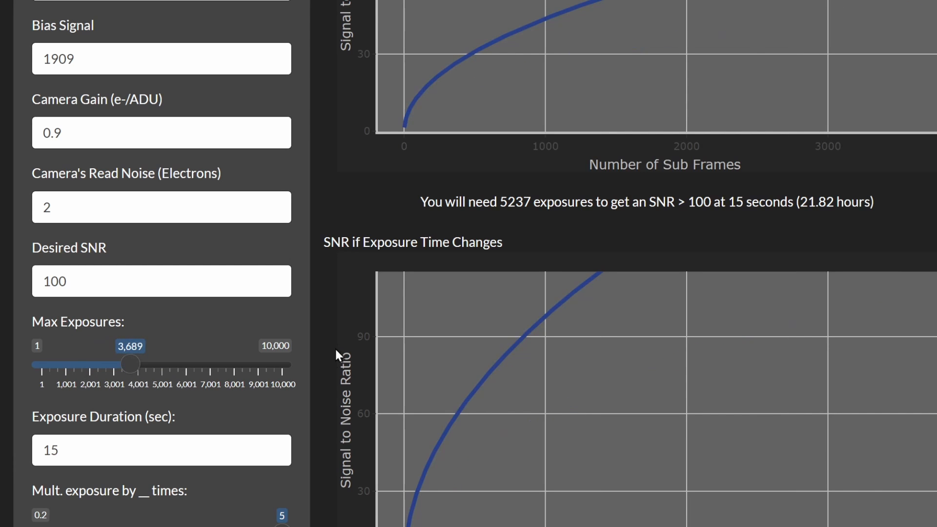
scroll(335, 342, up, 1)
drag(145, 410, 311, 421)
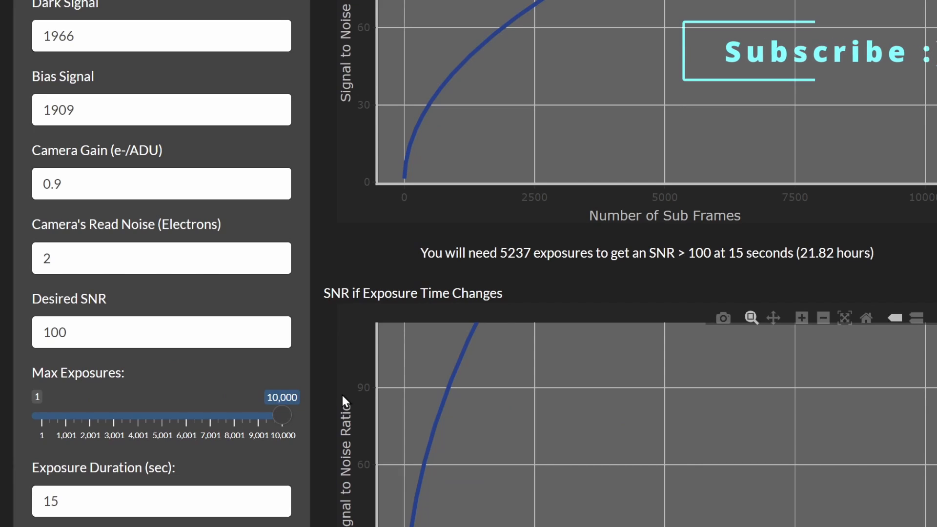
Step: Try a DSO + SkyGlow signal of 2439 with a SkyGlow background of 2406, and highlight the required-exposures sentence
scroll(341, 393, up, 2)
scroll(342, 395, up, 1)
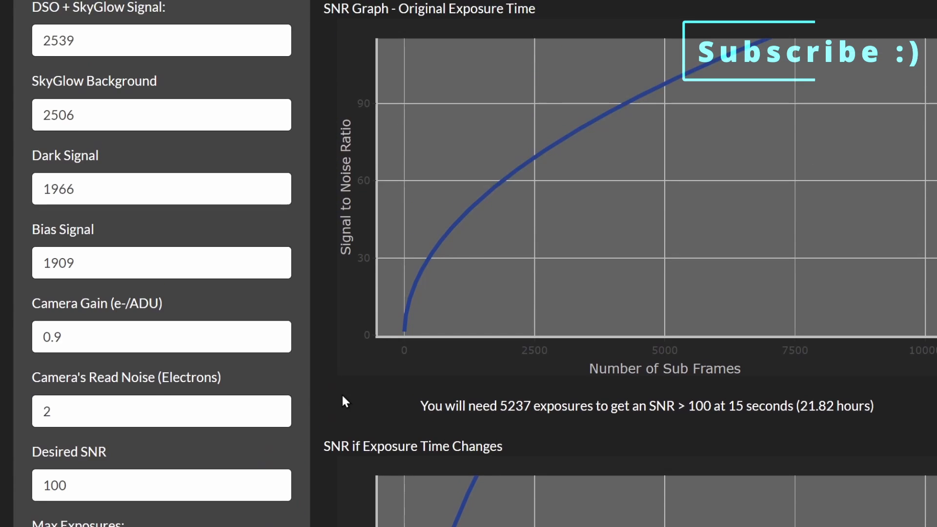
scroll(344, 401, up, 1)
scroll(344, 393, up, 1)
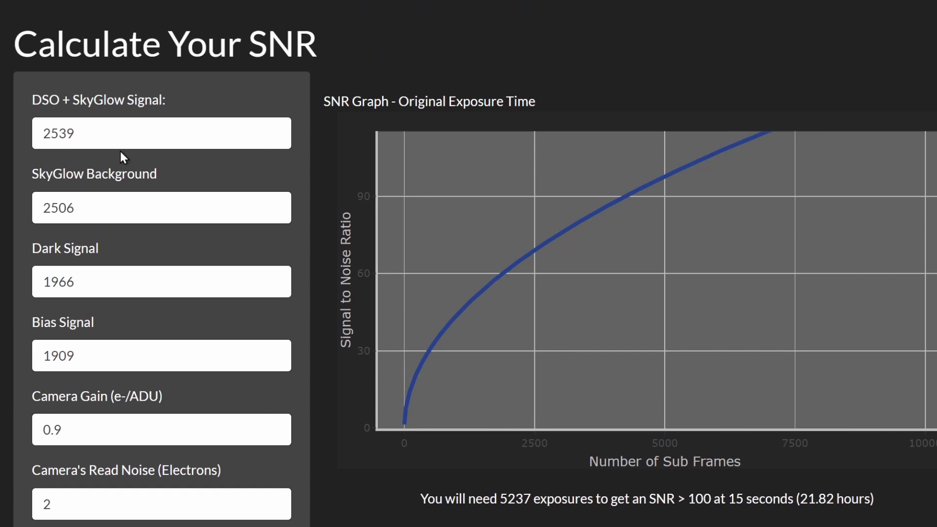
click(58, 133)
key(BackSpace)
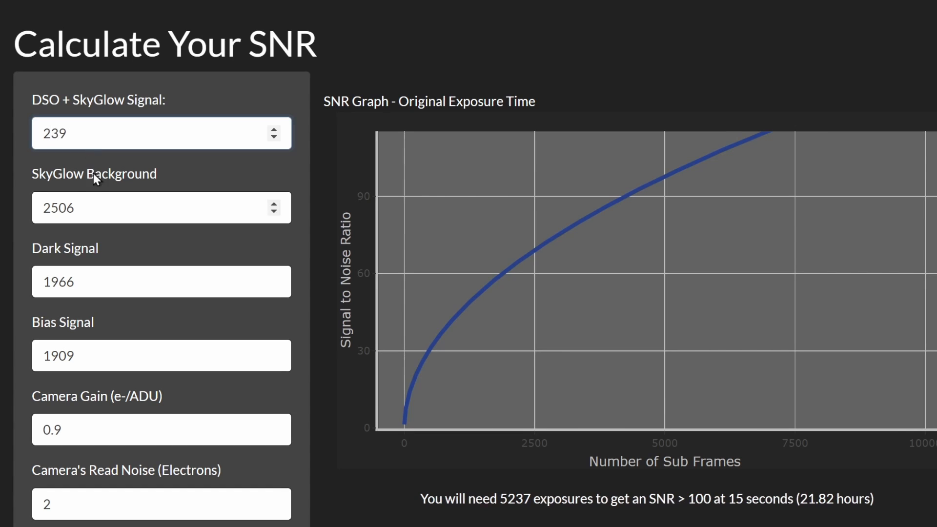
text(4)
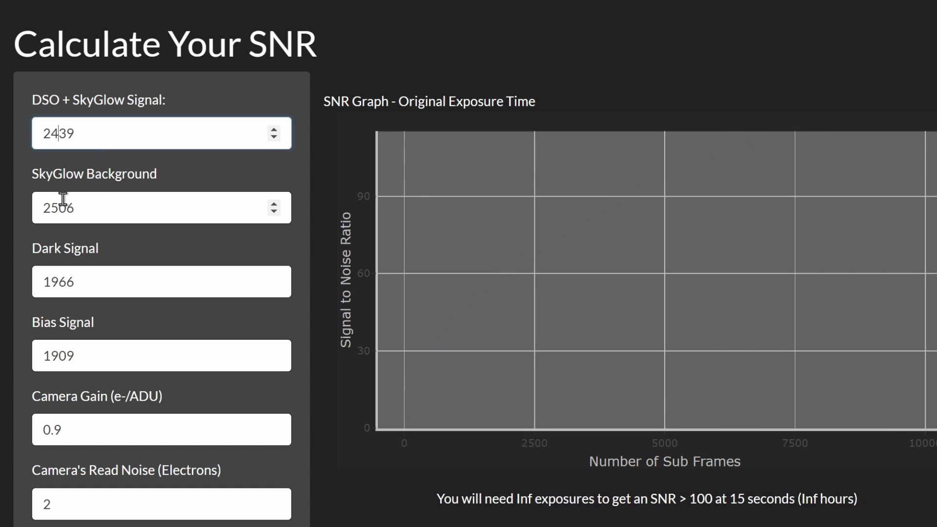
click(60, 209)
key(BackSpace)
text(4)
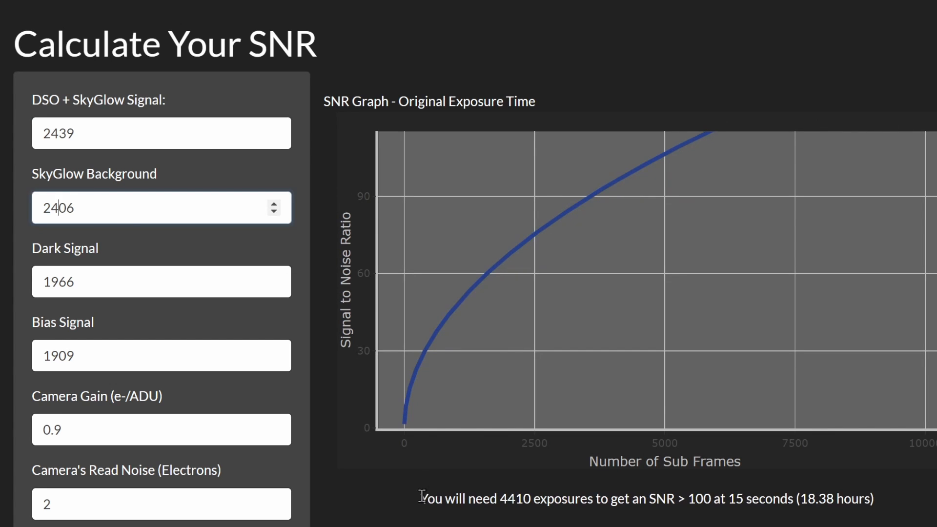
drag(421, 498, 887, 505)
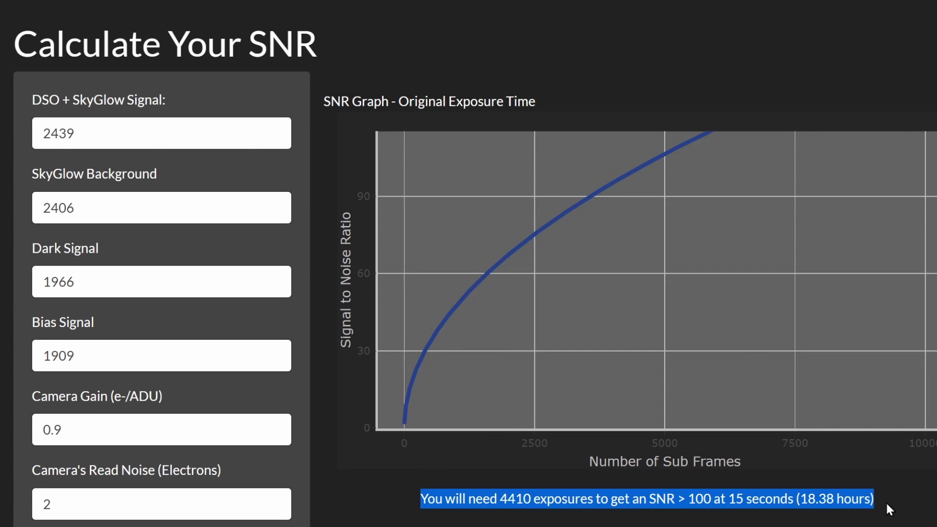
Step: Set the DSO + SkyGlow signal to 2239 and the SkyGlow background to 2206, and highlight the required-exposures sentence
click(58, 133)
key(BackSpace)
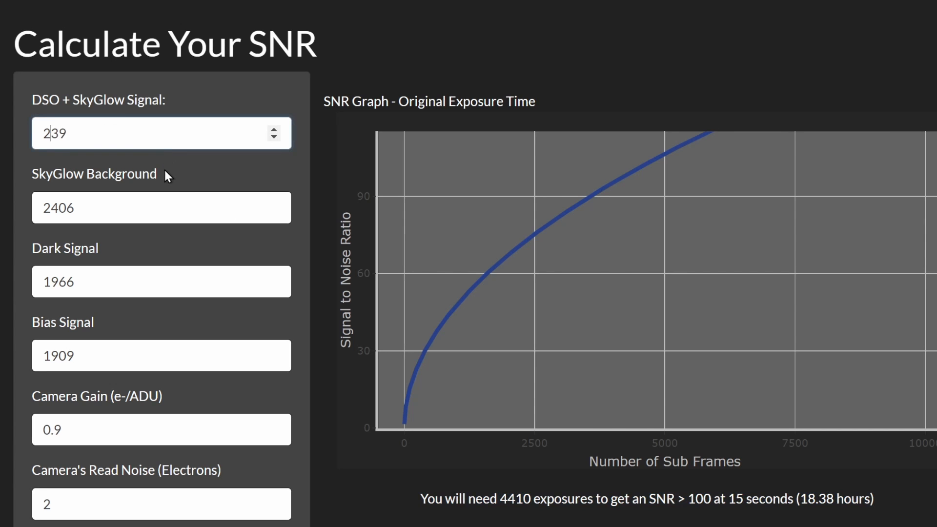
text(2)
click(63, 209)
key(BackSpace)
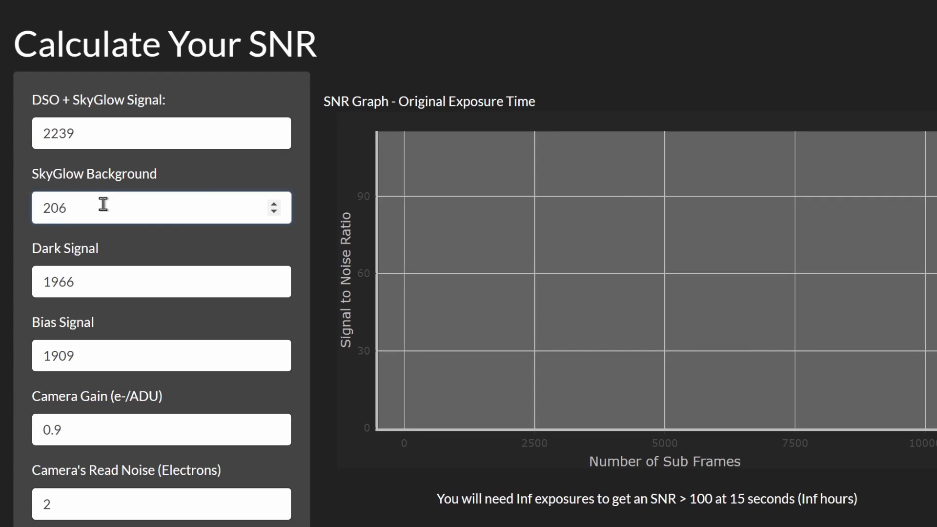
text(2)
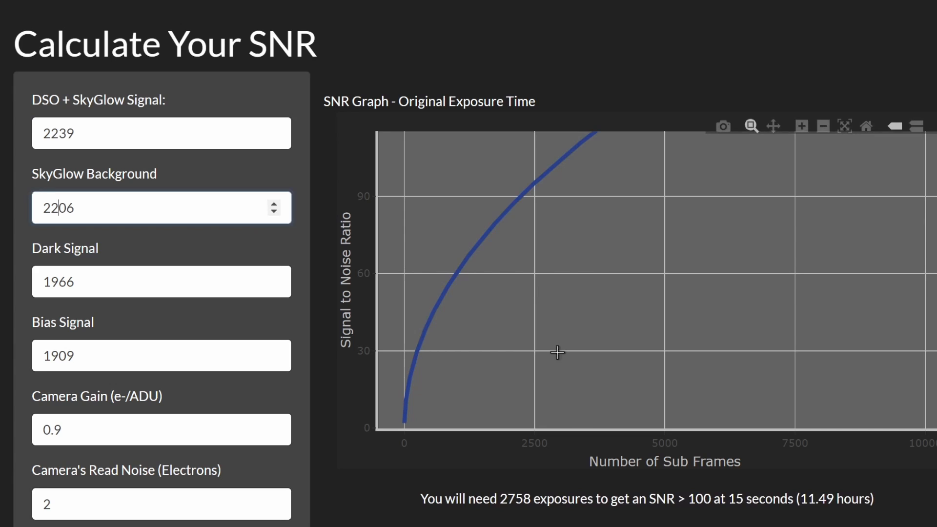
drag(421, 500, 880, 498)
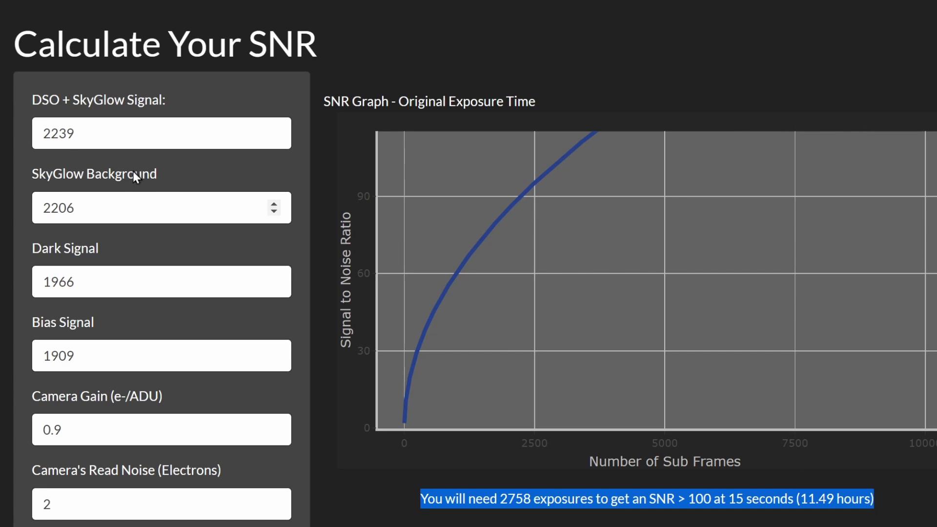